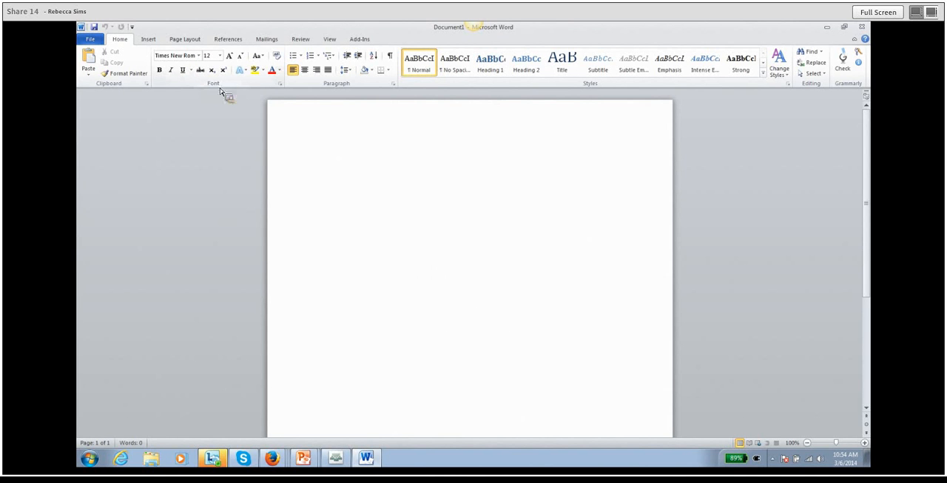
Make Times New Roman, Regular, 12 pt the default font for all documents based on the Normal template.
click(282, 86)
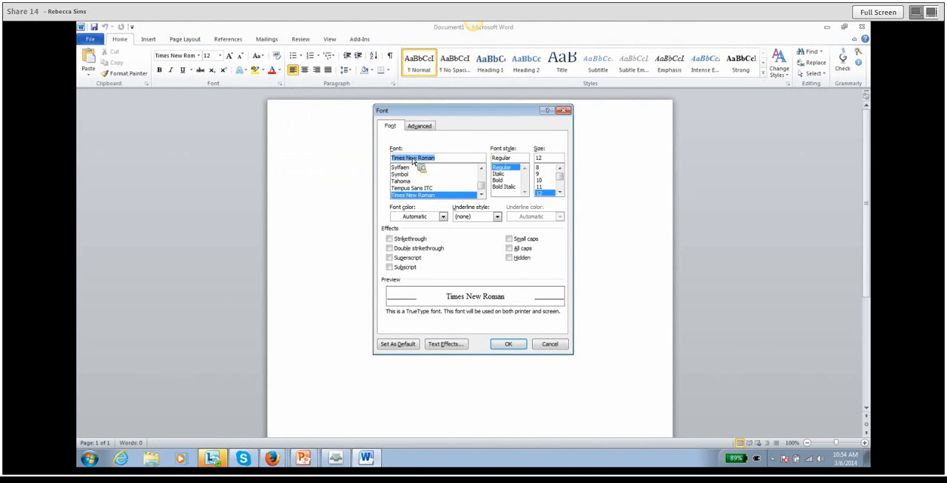
drag(483, 187, 484, 186)
click(450, 161)
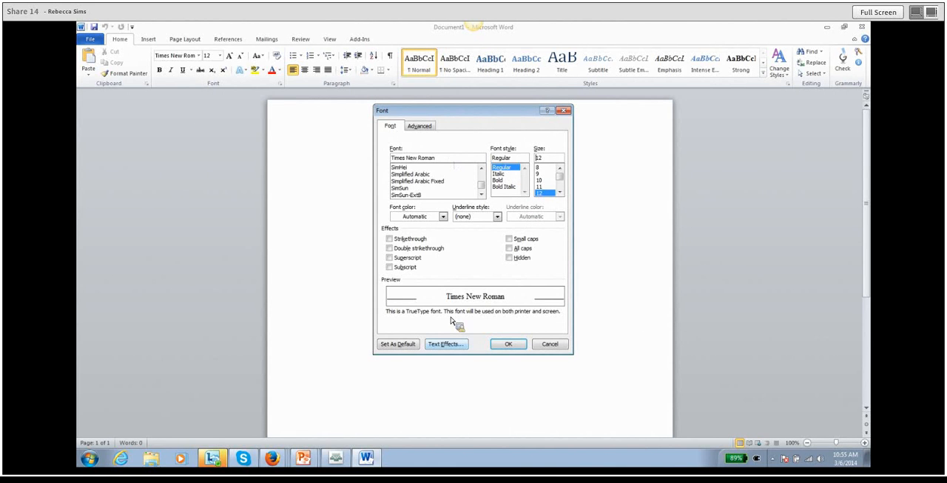
click(400, 345)
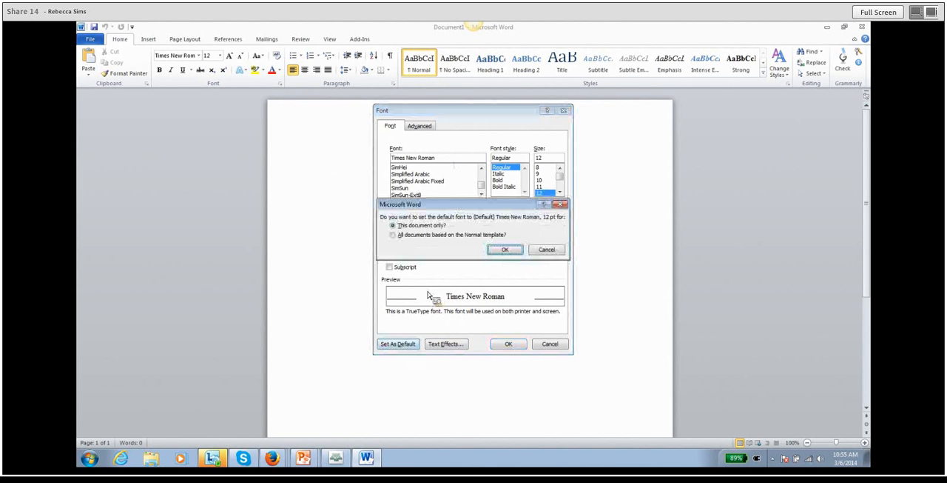
click(447, 236)
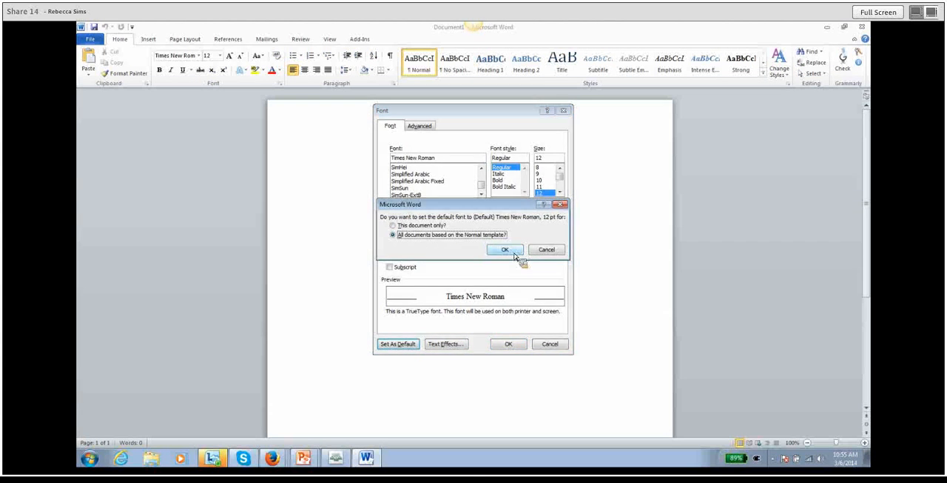
click(506, 250)
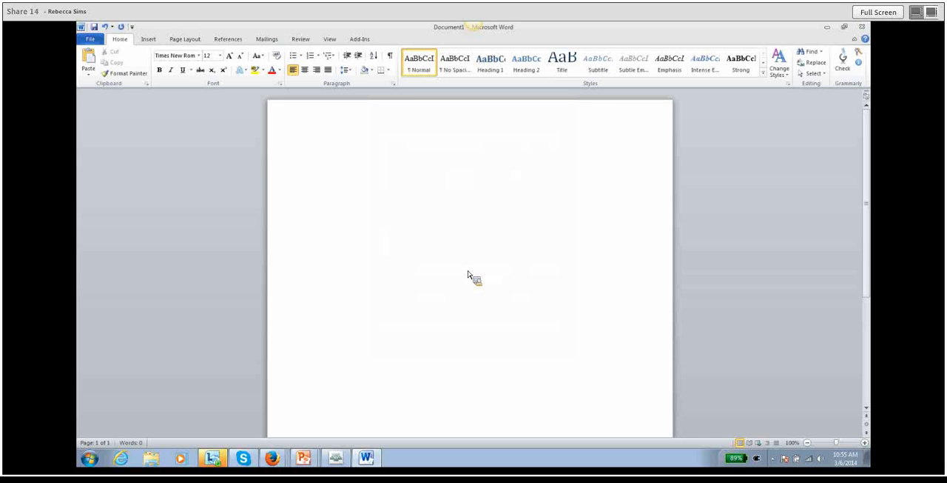
Give the first page its own header and insert a Plain Number 1 page number at the top of the page.
double_click(341, 131)
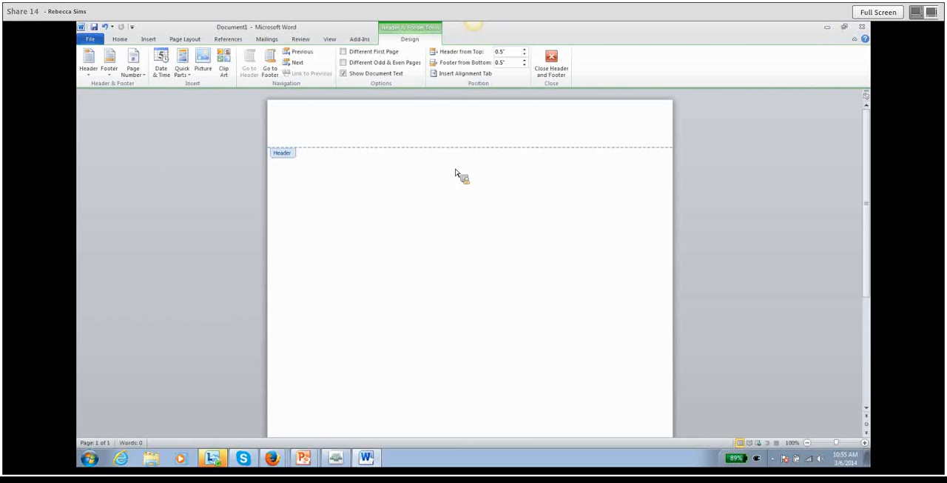
key(ctrl+z)
click(344, 52)
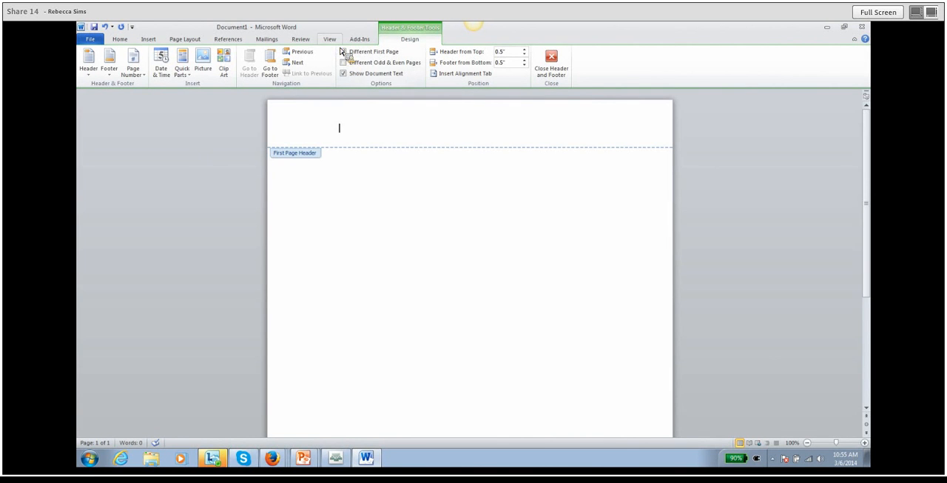
click(146, 79)
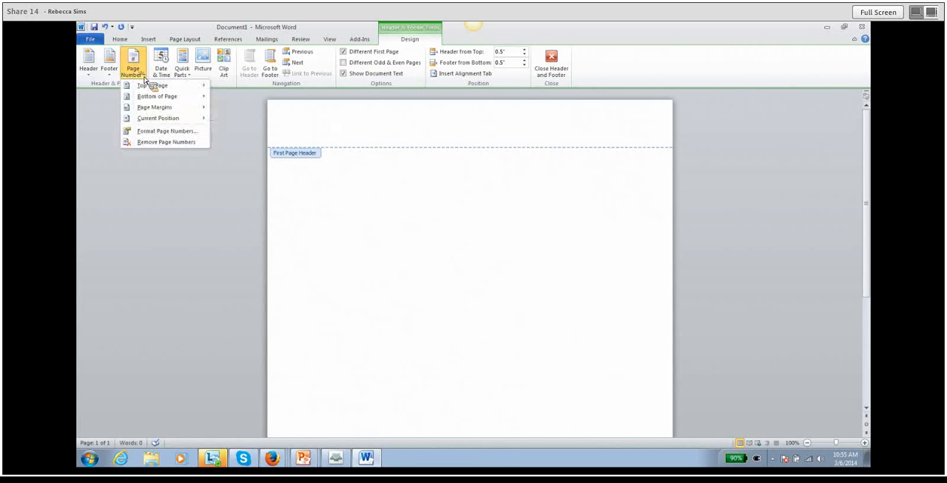
mouse_move(148, 88)
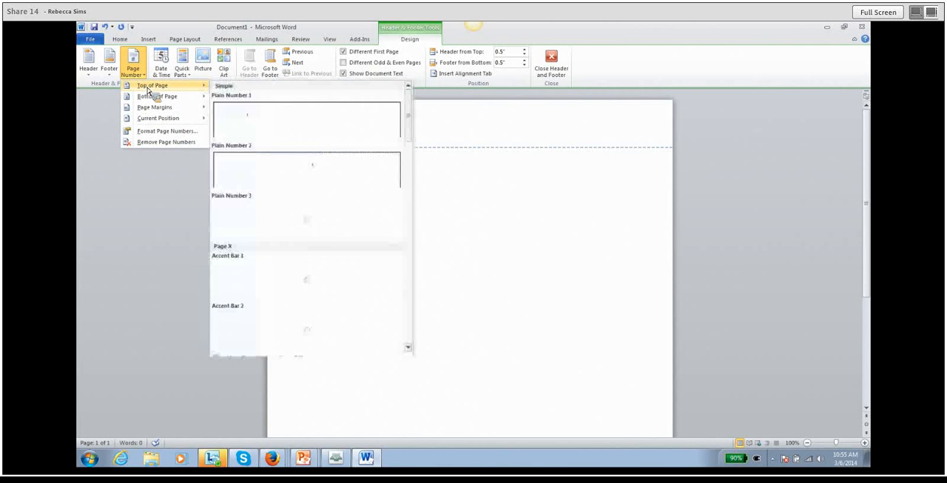
click(240, 127)
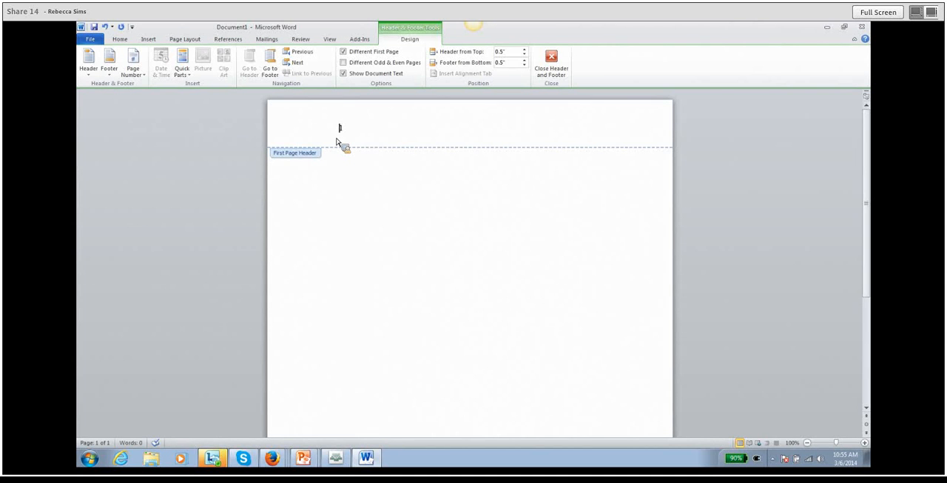
Enter "Running head: CABIN" in front of the page number in the first page header.
text(Runni)
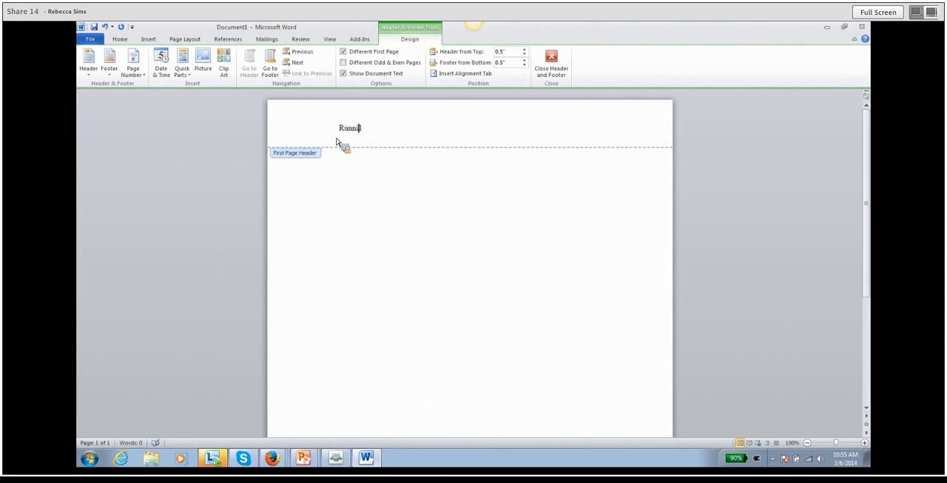
text(ng head: CABI)
Remove the running head's indent, tab the page number over to the right margin, and return to the document body.
drag(364, 129, 393, 133)
click(430, 136)
key(BackSpace)
key(Tab)
key(Tab)
double_click(346, 162)
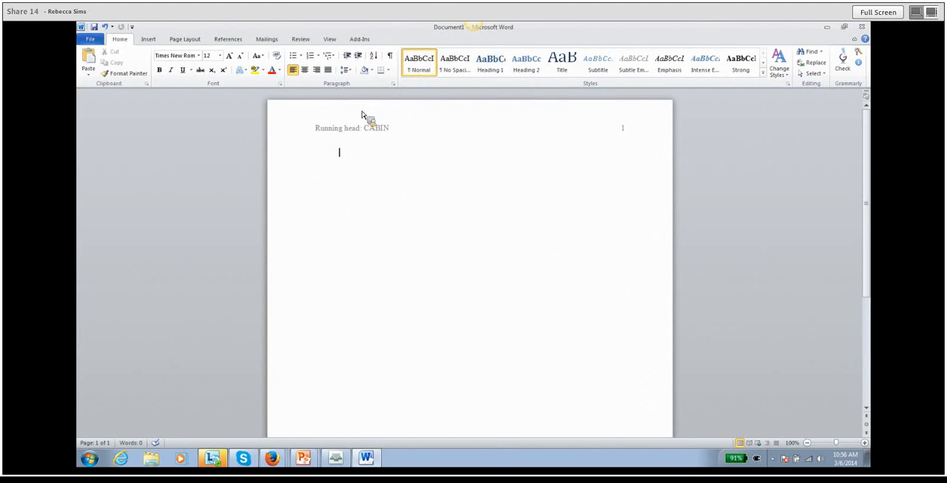
Set paragraph line spacing to Double and make the paragraph settings the default for all documents based on the Normal template.
click(393, 85)
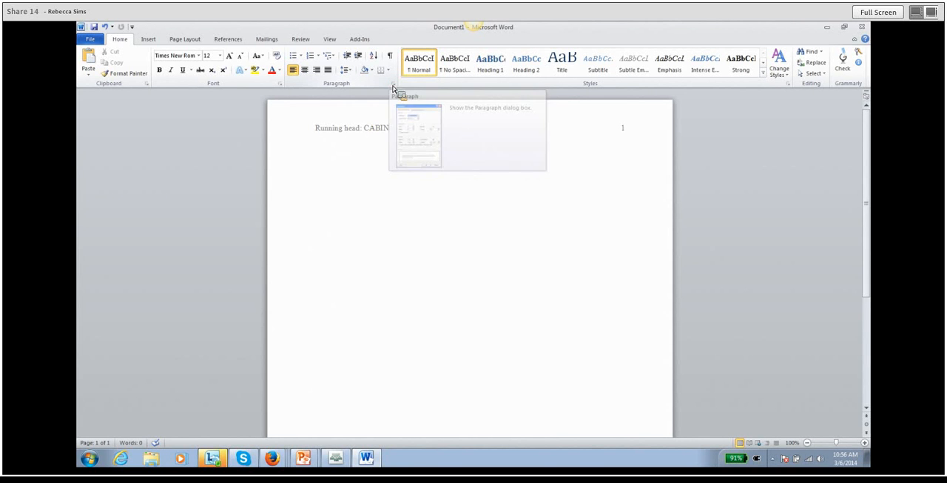
click(396, 86)
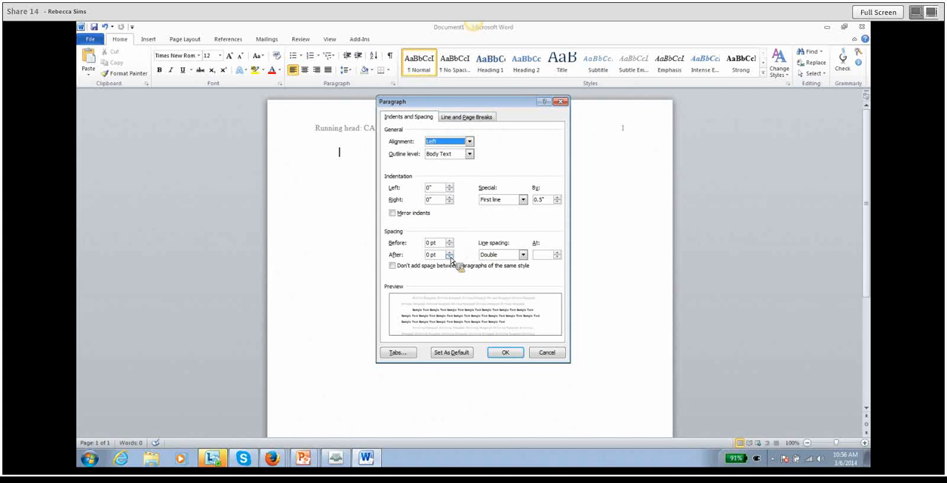
click(525, 256)
click(495, 276)
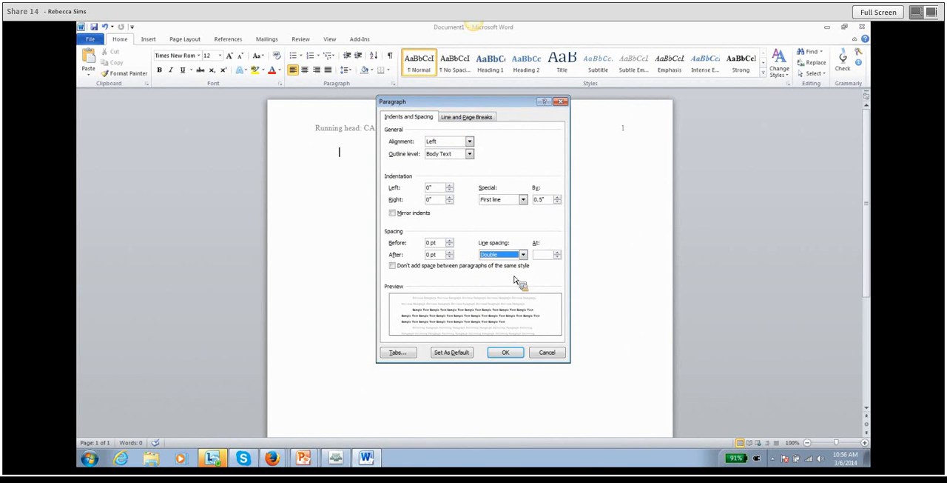
click(446, 354)
click(400, 235)
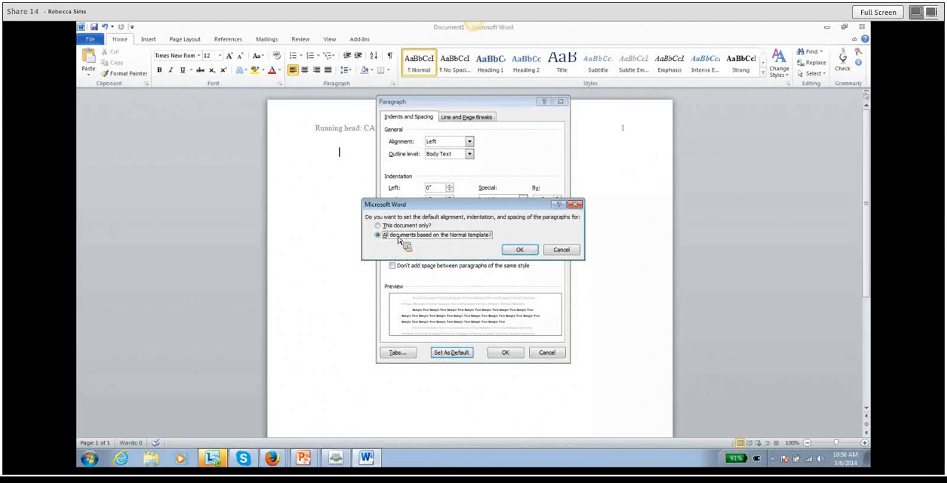
click(520, 251)
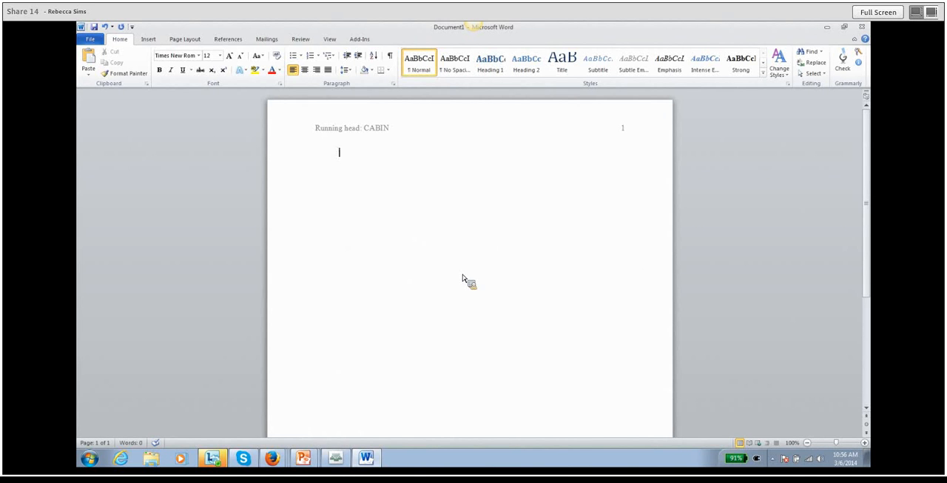
Enter the centered title "Memories at the Cabin" four lines below the top of the first page.
click(308, 74)
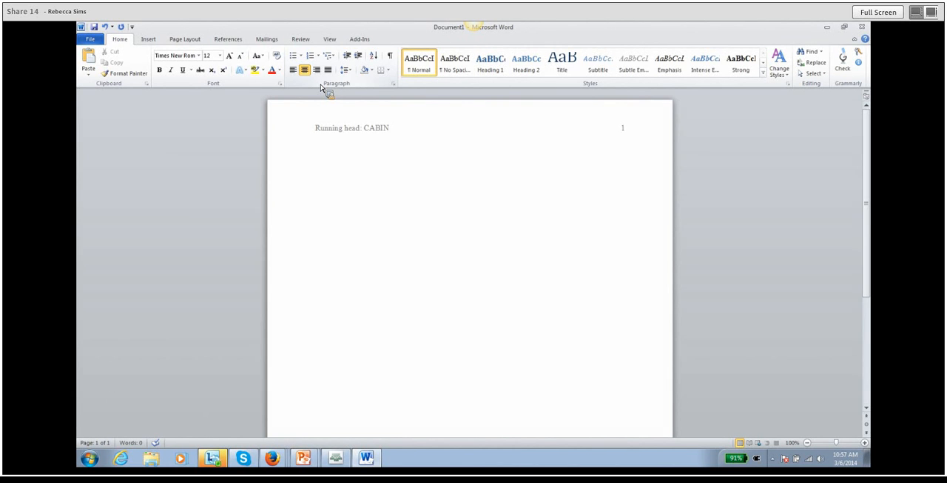
text(Memories at the Cabin)
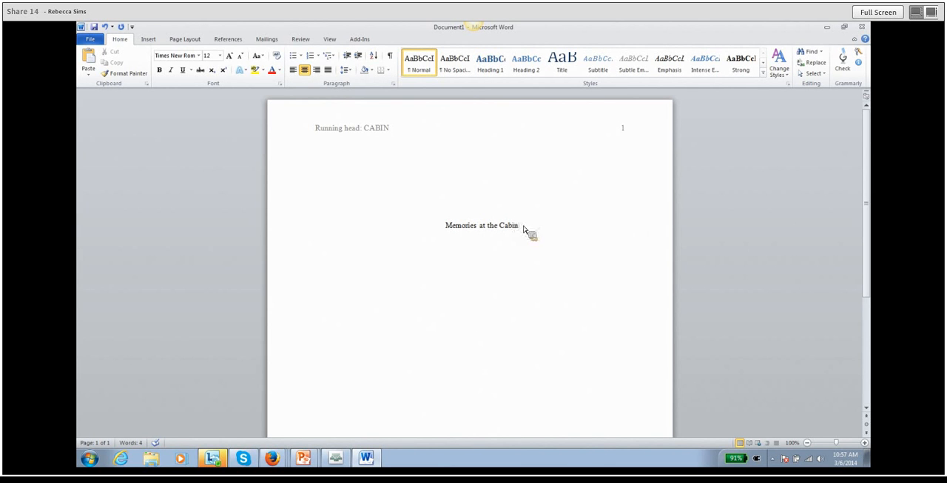
Add the author's full name and "Rasmussen College" on separate lines below the title.
key(Return)
key(Return)
text(Rasmusse)
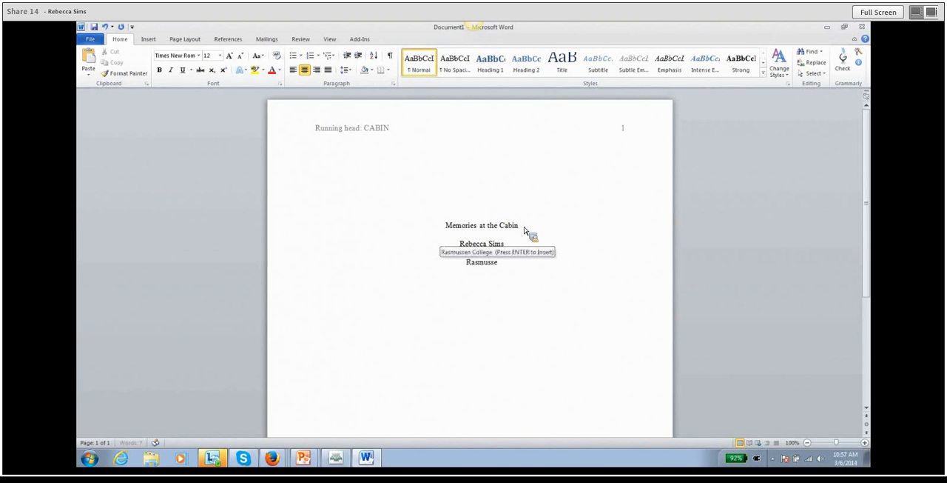
text(n College)
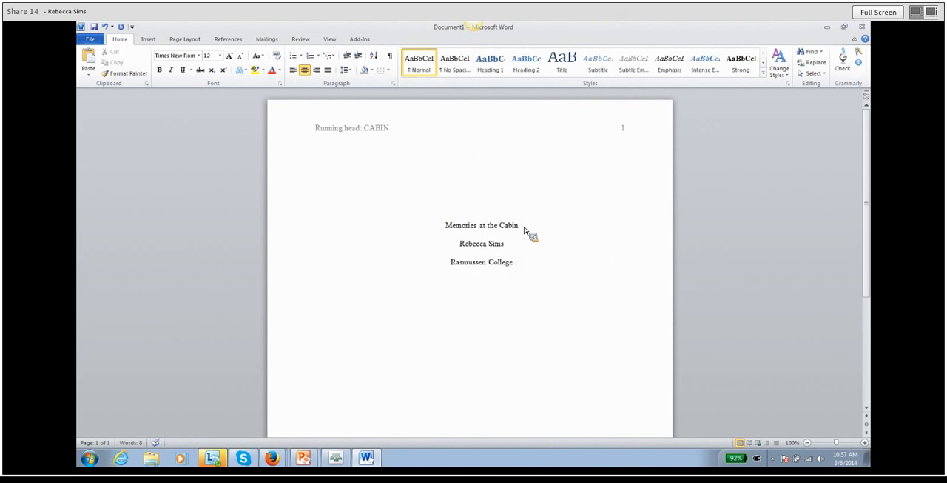
Add the heading "Author's Note" five lines below the college name and start a new line under it.
key(Return)
key(Return)
key(Return)
key(Return)
key(Return)
text(Author's Note)
key(Return)
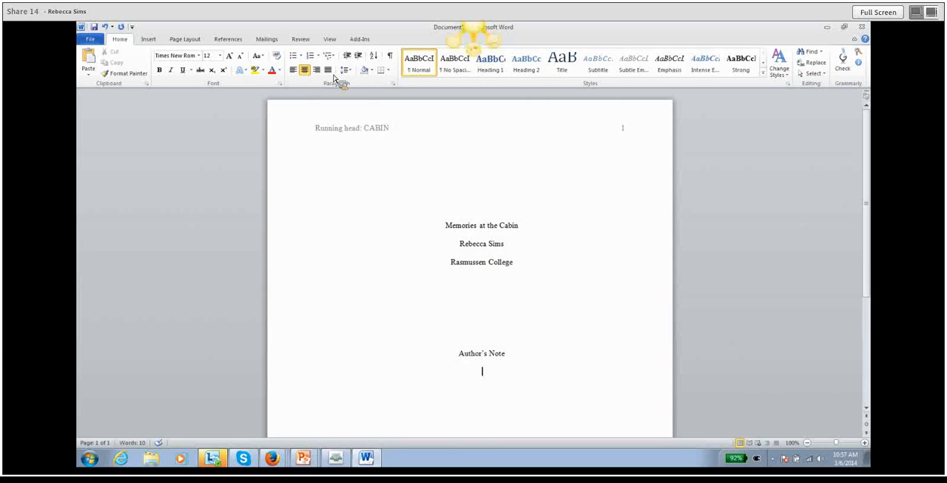
Paste the essay submission statement left-aligned under the Author's Note heading and insert a page break on the line after it.
click(294, 71)
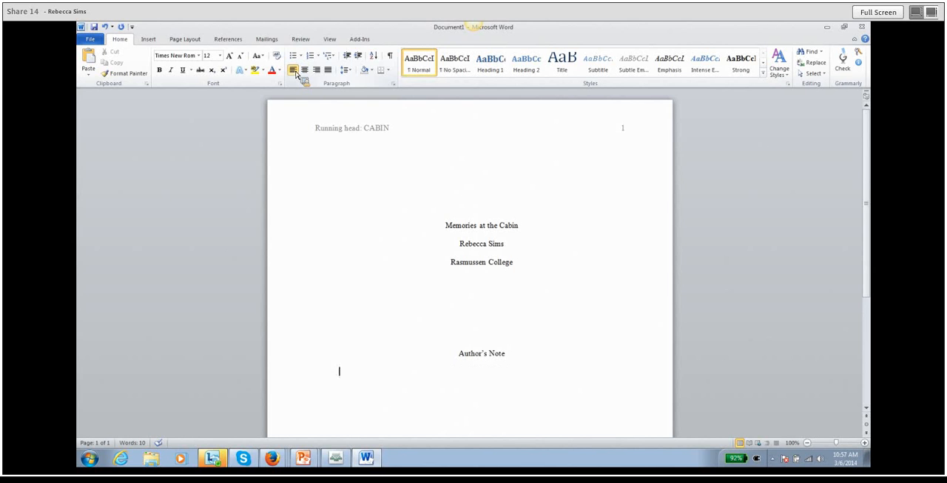
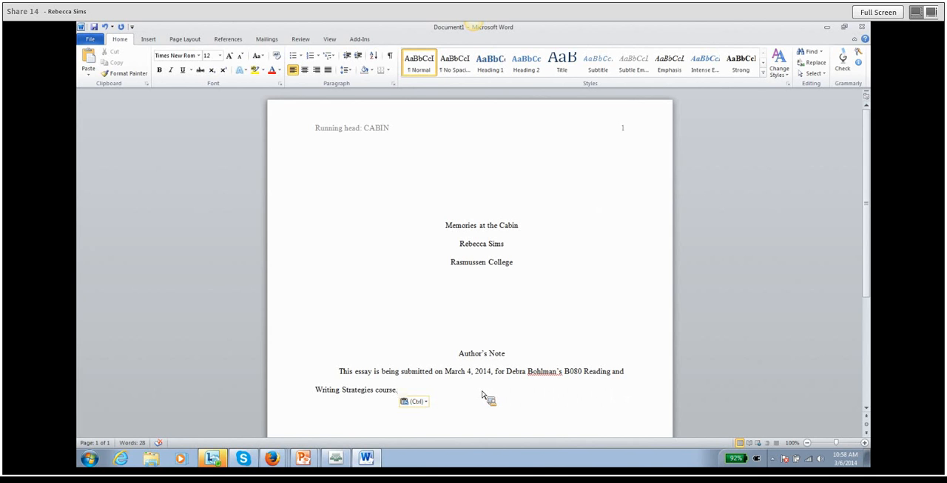
key(Return)
click(149, 41)
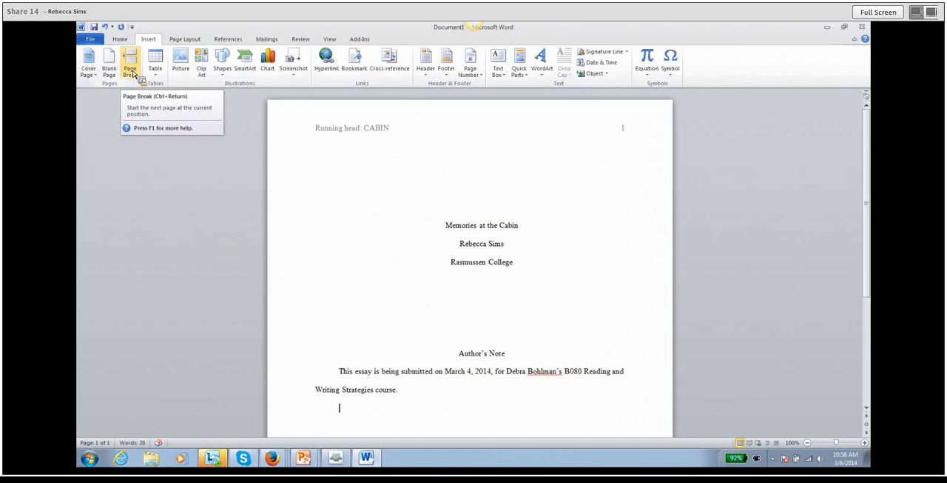
click(130, 71)
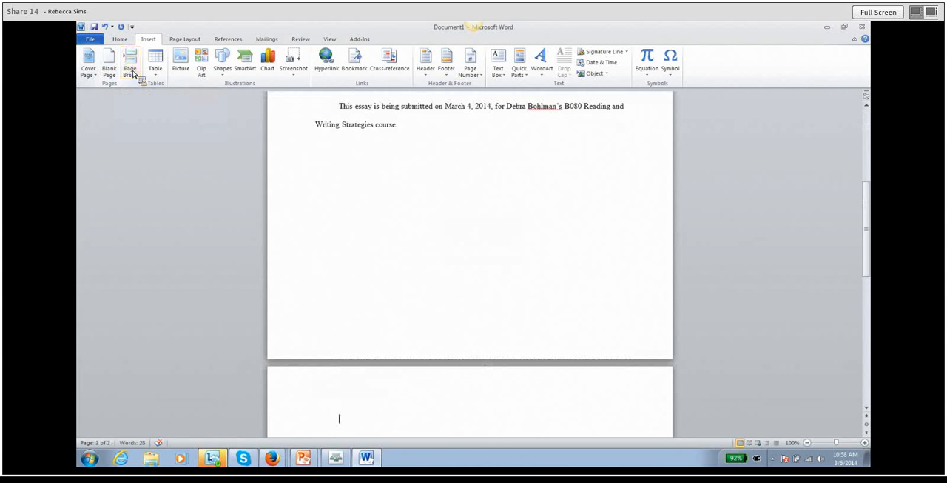
Insert a Plain Number 1 page number at the top of the page in the second page's header.
scroll(364, 410, down, 1)
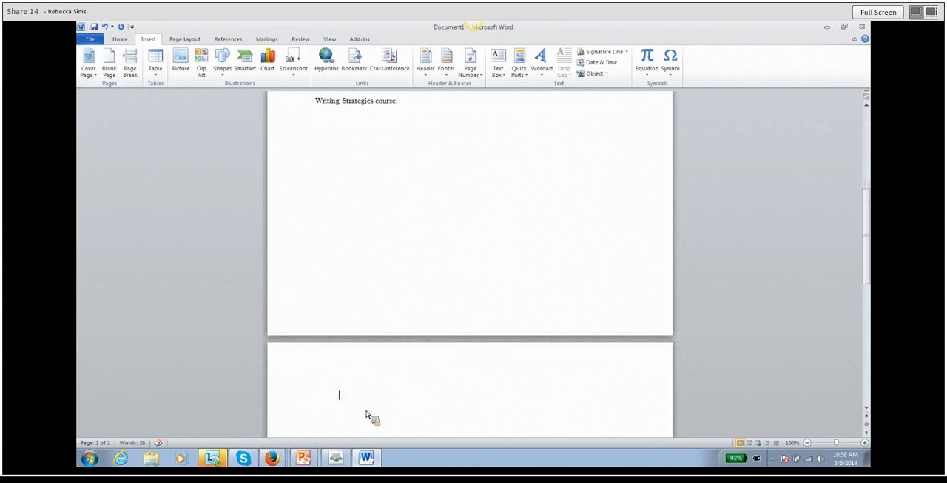
double_click(341, 374)
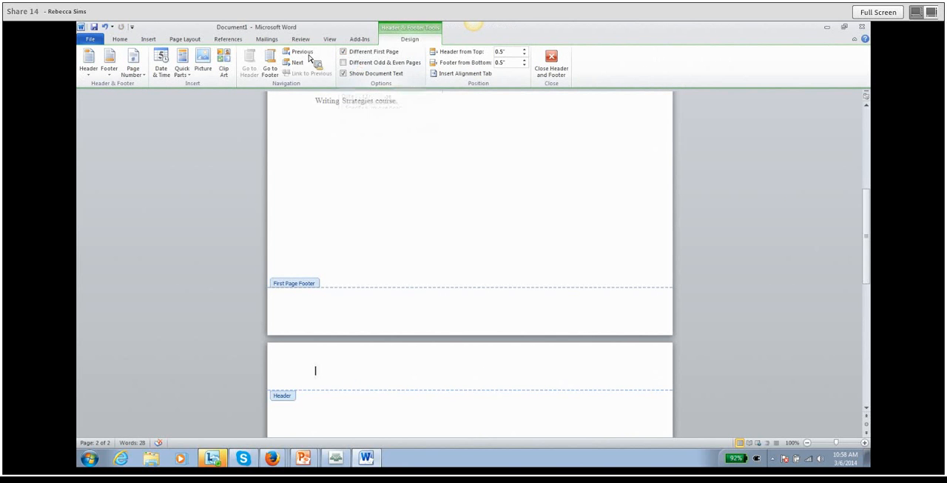
click(135, 76)
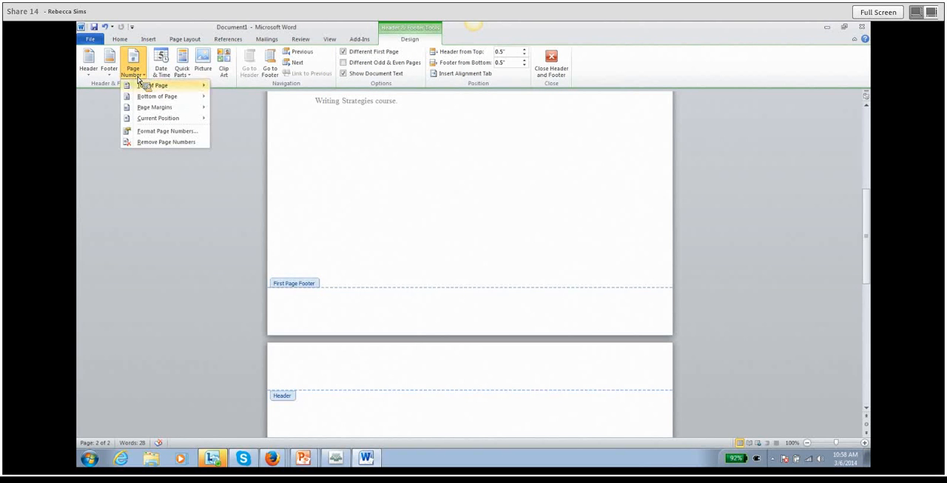
mouse_move(141, 84)
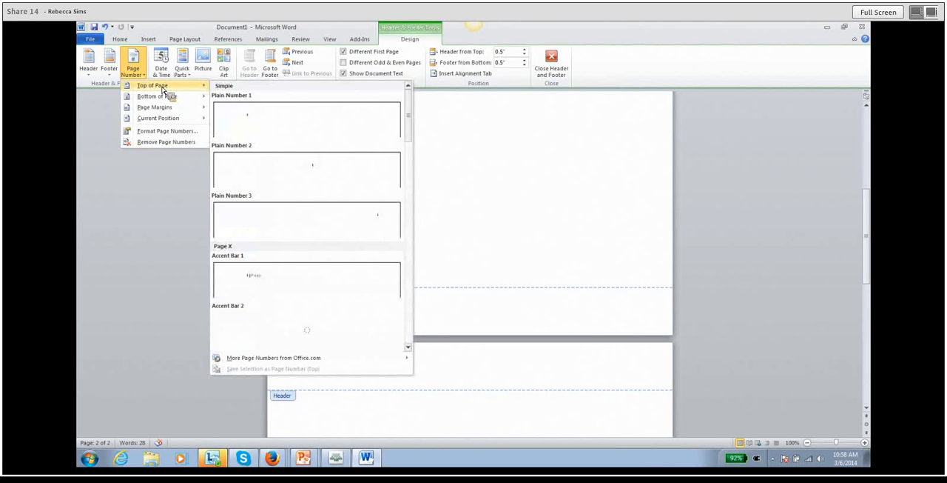
click(244, 124)
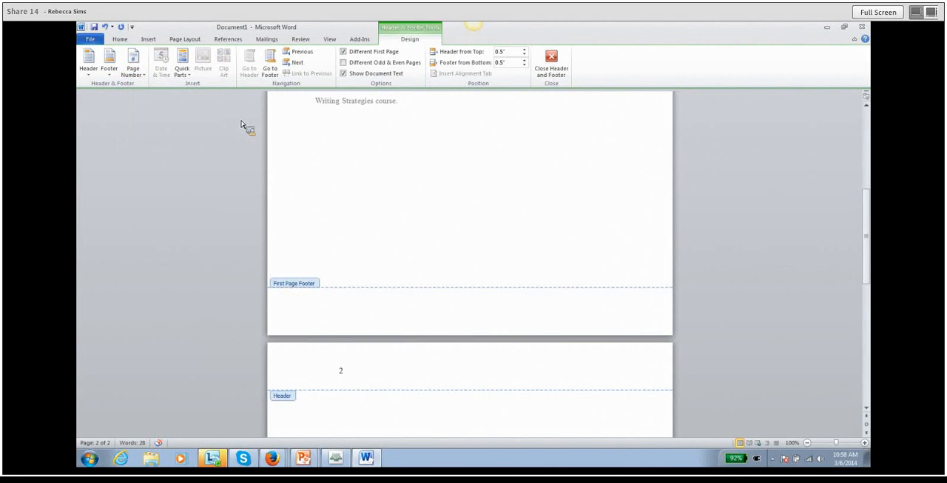
Enter "CABIN" in front of the page number in the second page's header.
text(CABI)
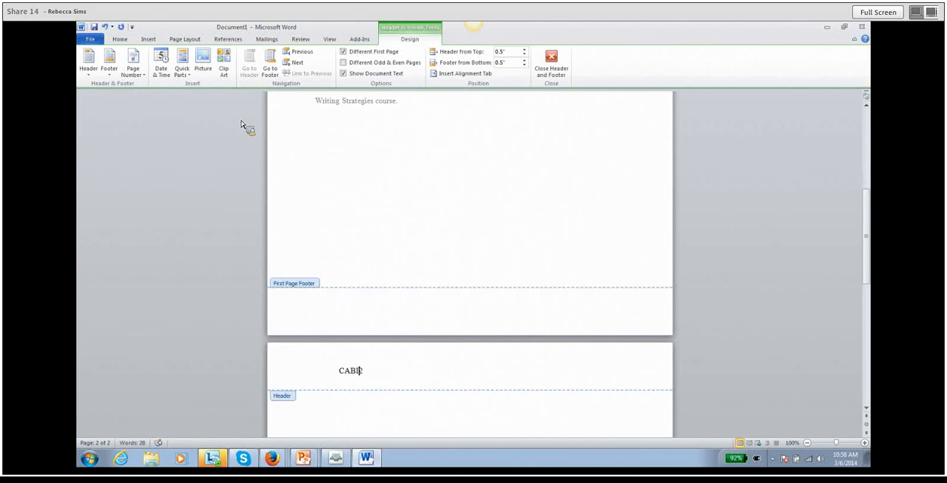
text(N)
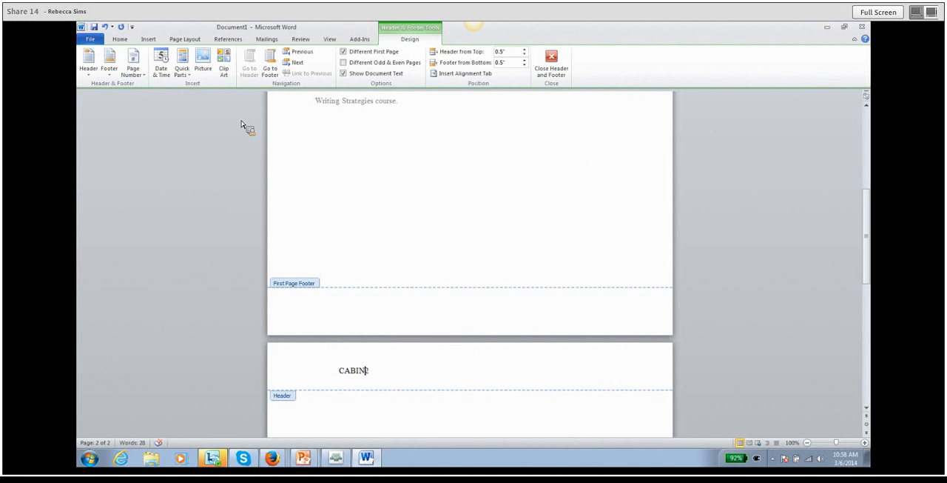